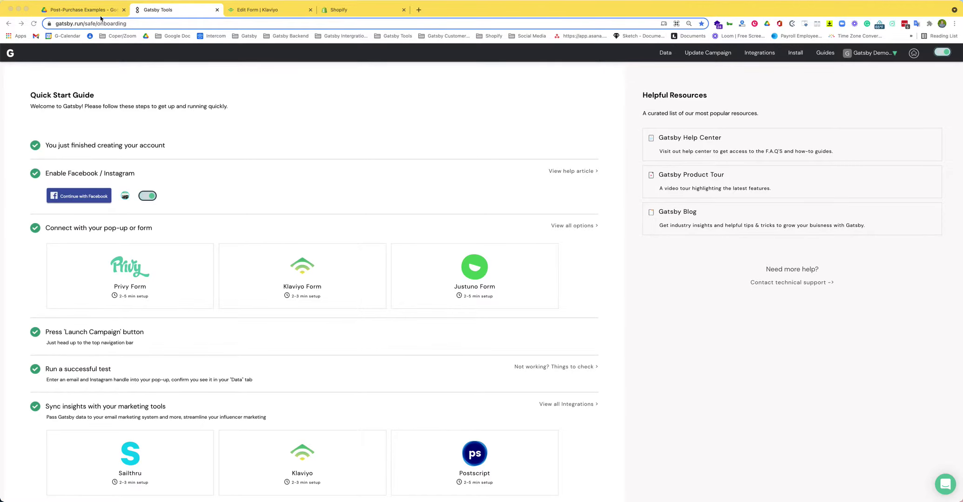
Step: Page through the Google Drive post-purchase examples to the June confirmation page, then close them
{"action": "left_click", "coordinate": [79, 9]}
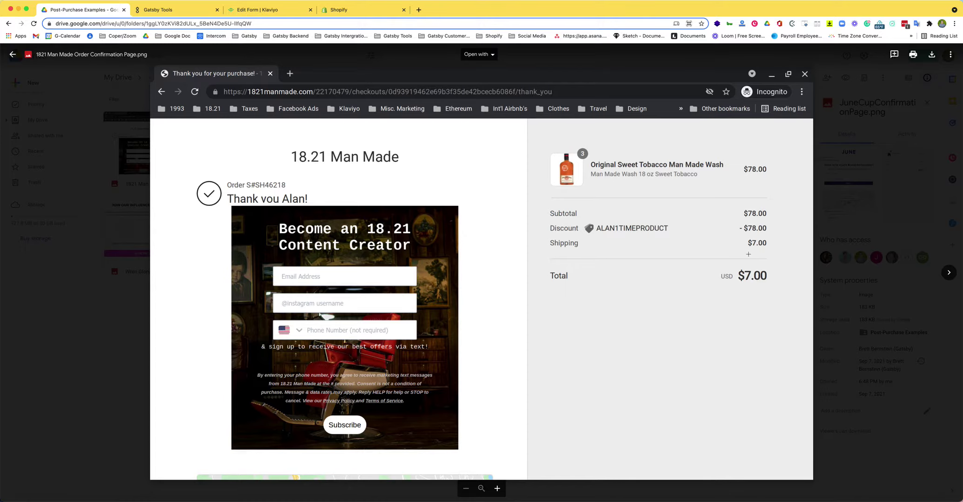
{"action": "left_click", "coordinate": [949, 273]}
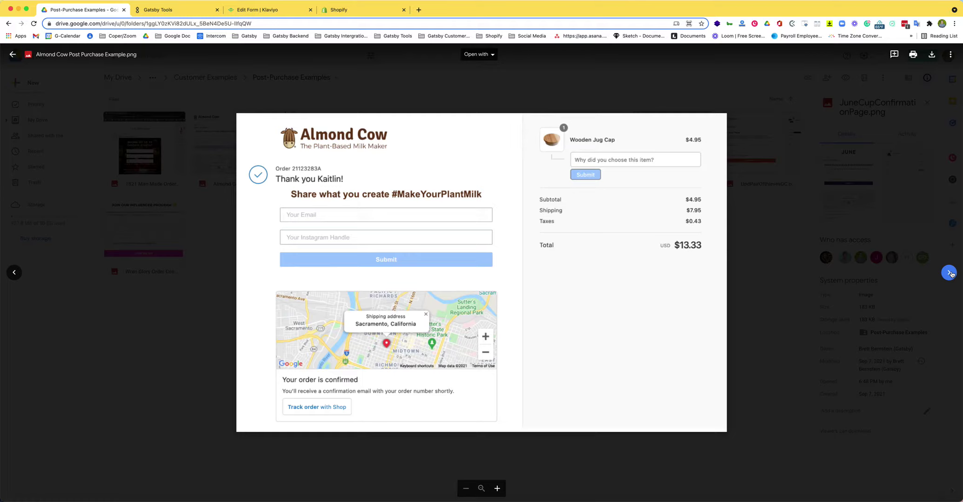
{"action": "left_click", "coordinate": [949, 273]}
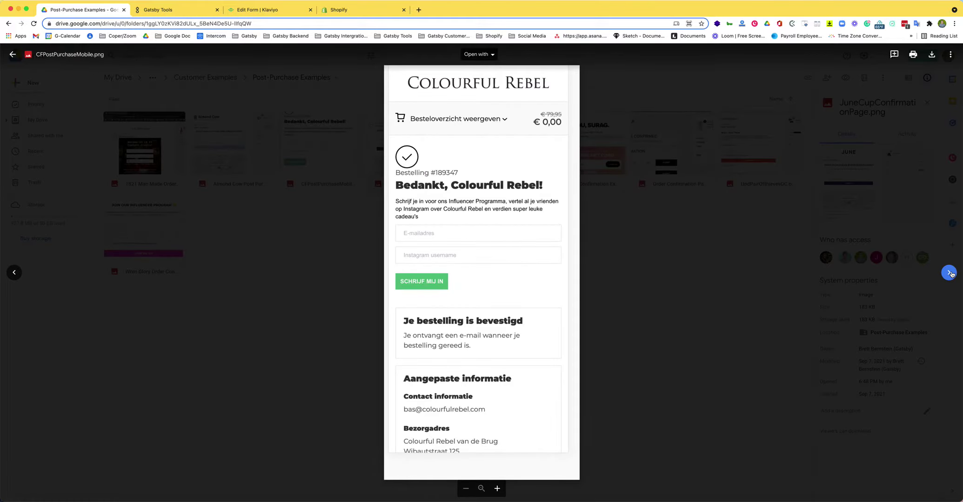
{"action": "left_click", "coordinate": [950, 273]}
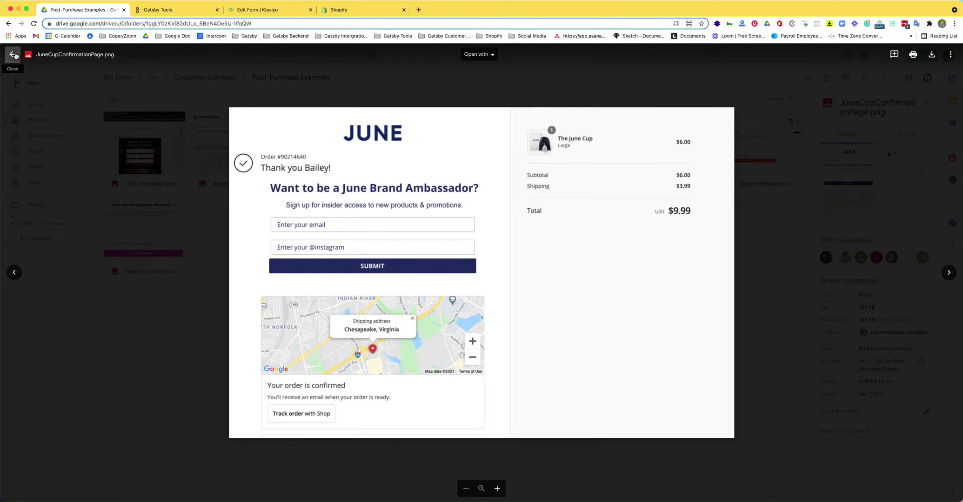
{"action": "left_click", "coordinate": [14, 54]}
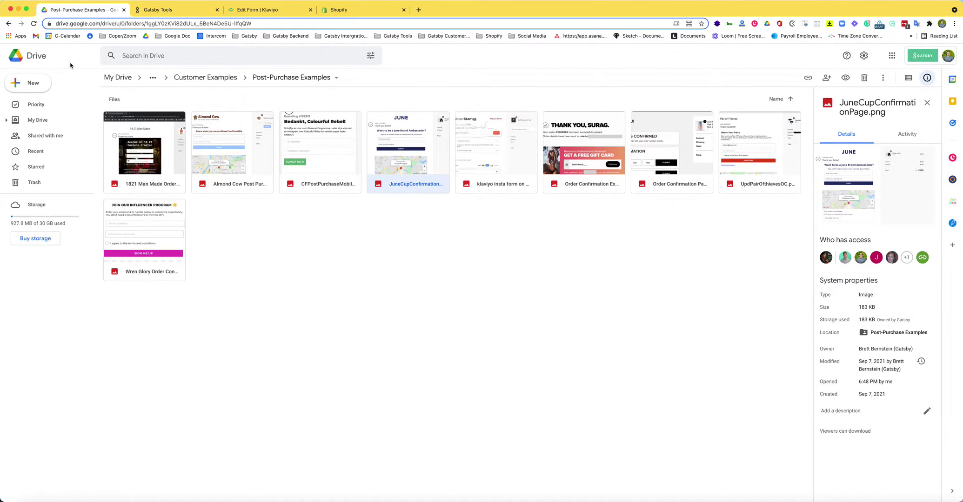
{"action": "left_click", "coordinate": [259, 10]}
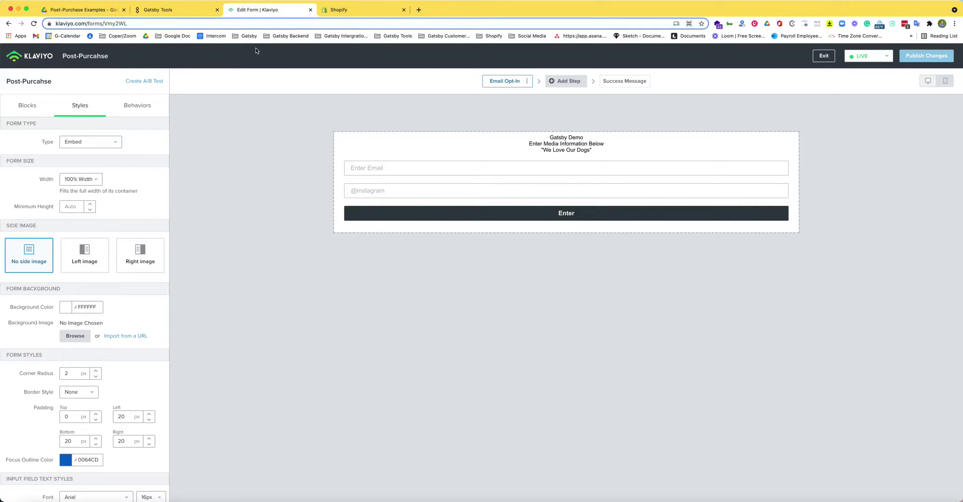
Step: Show the Blocks list with text, button, image, email, phone and dropdown blocks
{"action": "left_click", "coordinate": [27, 105]}
{"action": "left_click", "coordinate": [79, 105]}
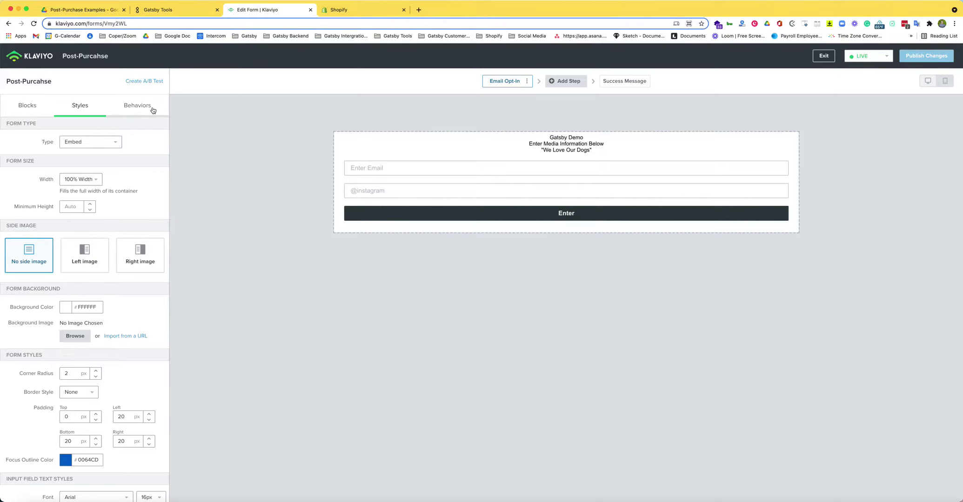
{"action": "left_click", "coordinate": [30, 107]}
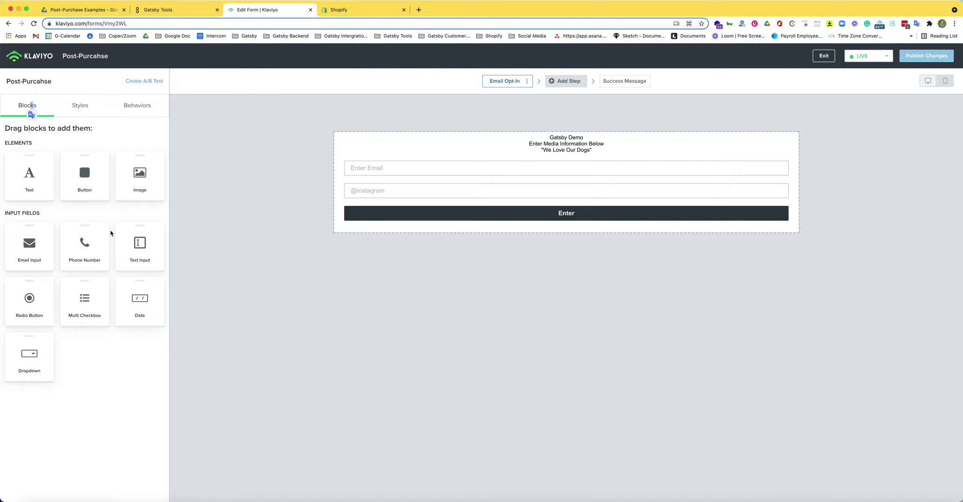
{"action": "left_click", "coordinate": [360, 168]}
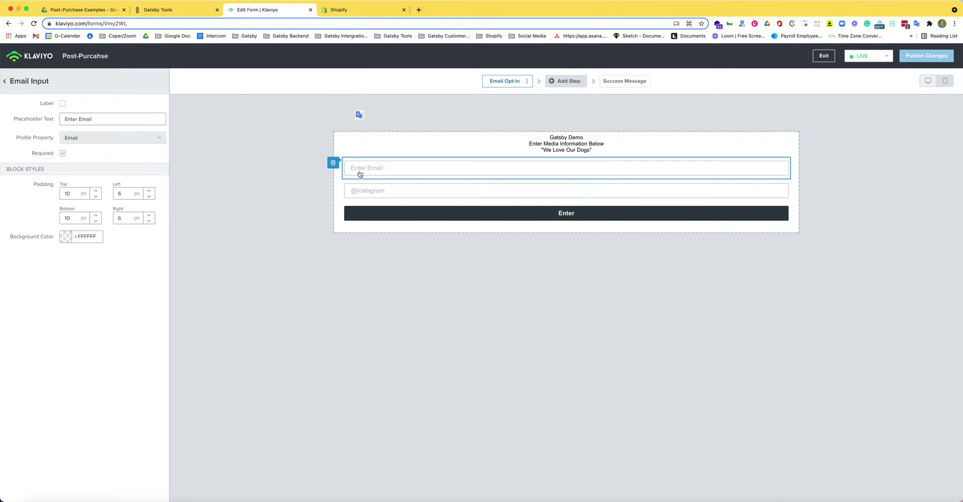
{"action": "left_click", "coordinate": [366, 194]}
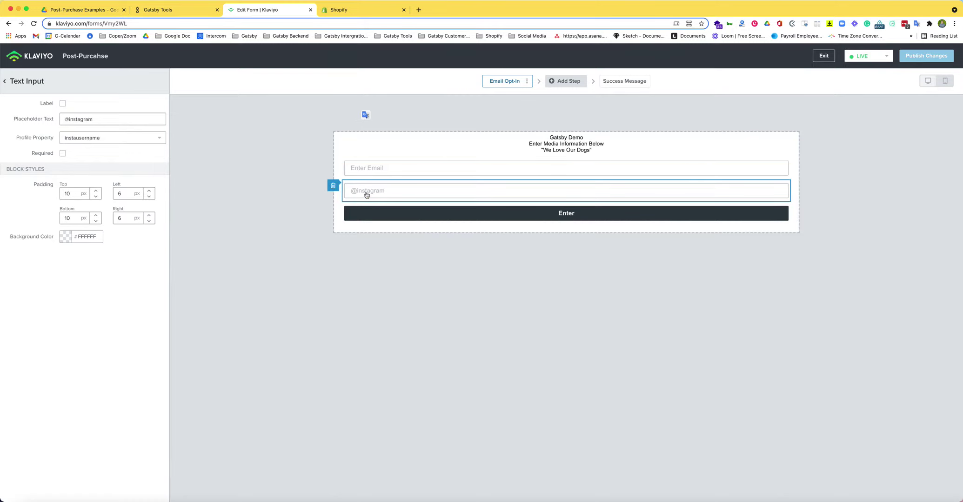
{"action": "left_click", "coordinate": [365, 114]}
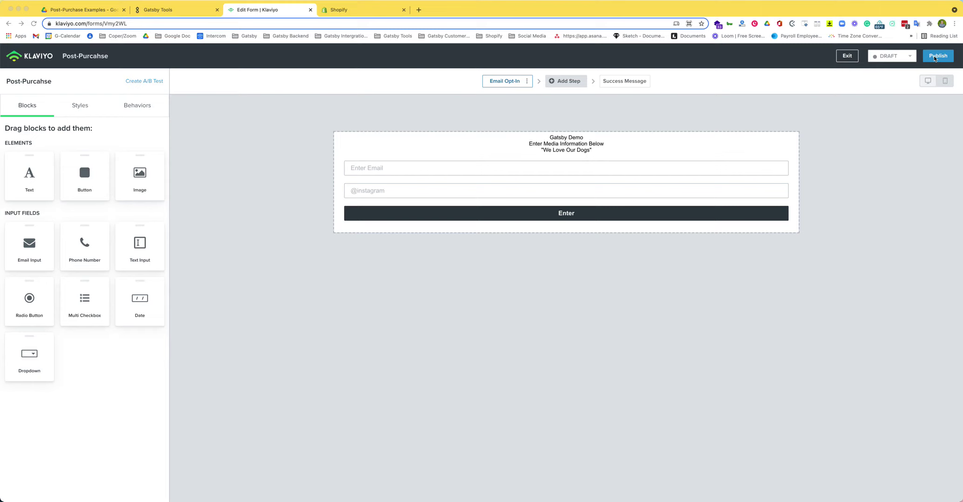
Step: Open the Publish Form dialog to get the embed code and store URL, then go to Shopify
{"action": "left_click", "coordinate": [935, 58]}
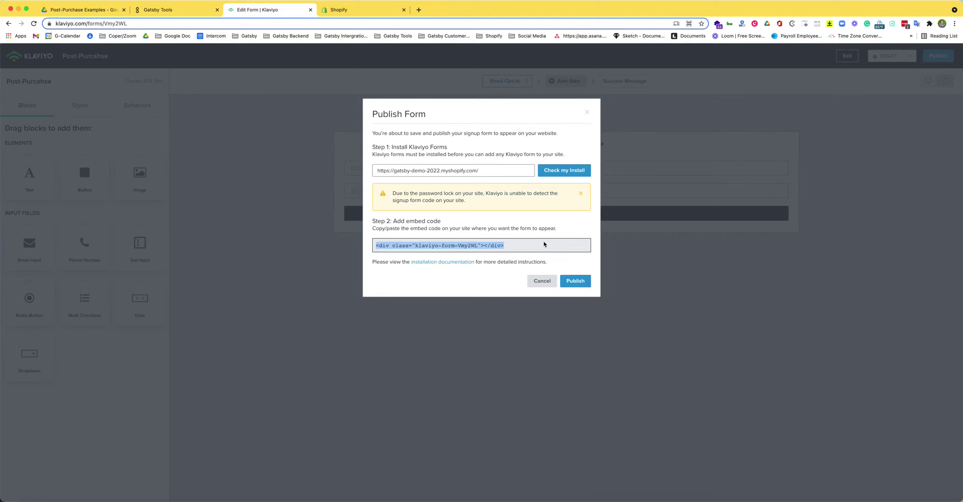
{"action": "left_click", "coordinate": [357, 10]}
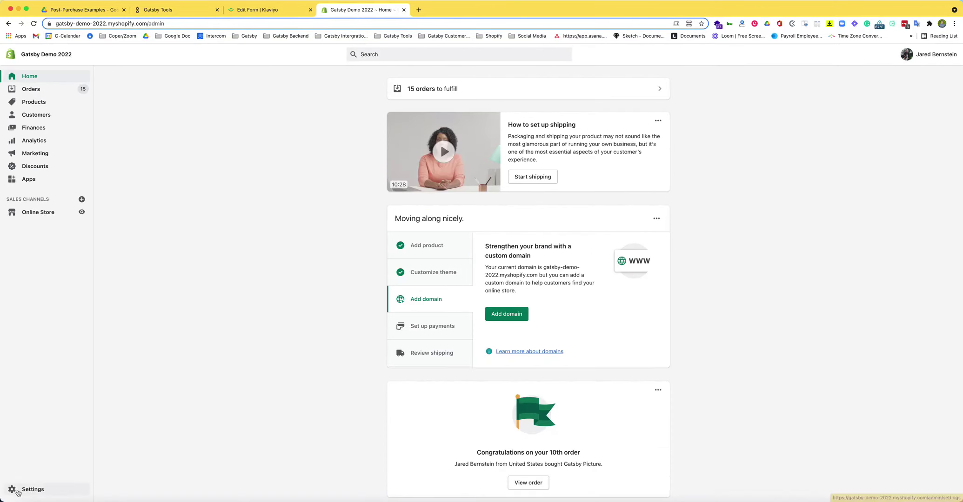
Step: Paste the Klaviyo embed div into Checkout's order status page scripts and save
{"action": "left_click", "coordinate": [32, 490]}
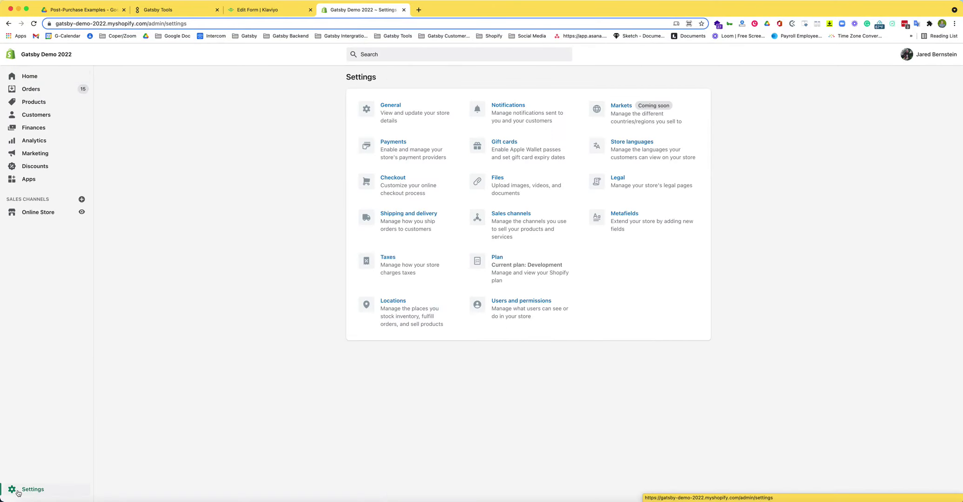
{"action": "left_click", "coordinate": [393, 181]}
{"action": "scroll", "coordinate": [423, 228], "scroll_direction": "down", "scroll_amount": 5}
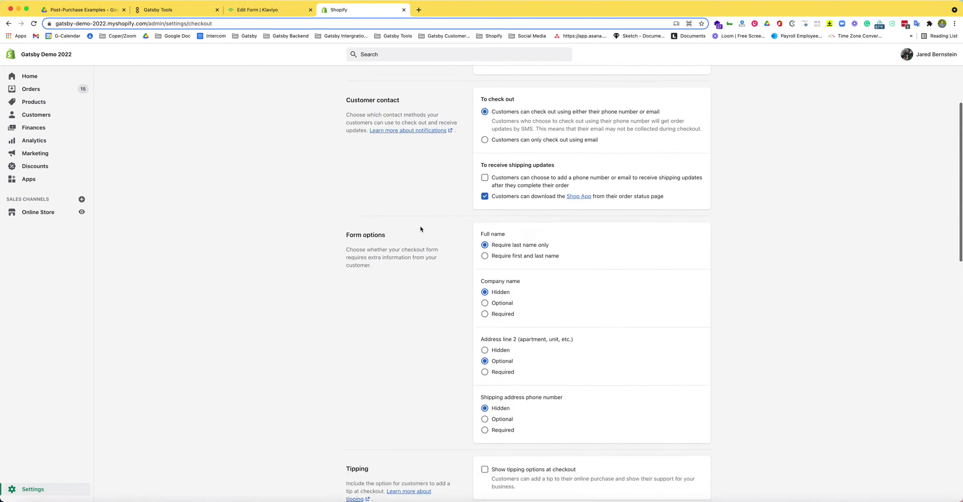
{"action": "scroll", "coordinate": [421, 229], "scroll_direction": "down", "scroll_amount": 5}
{"action": "scroll", "coordinate": [418, 229], "scroll_direction": "down", "scroll_amount": 5}
{"action": "scroll", "coordinate": [413, 231], "scroll_direction": "down", "scroll_amount": 5}
{"action": "scroll", "coordinate": [412, 230], "scroll_direction": "down", "scroll_amount": 4}
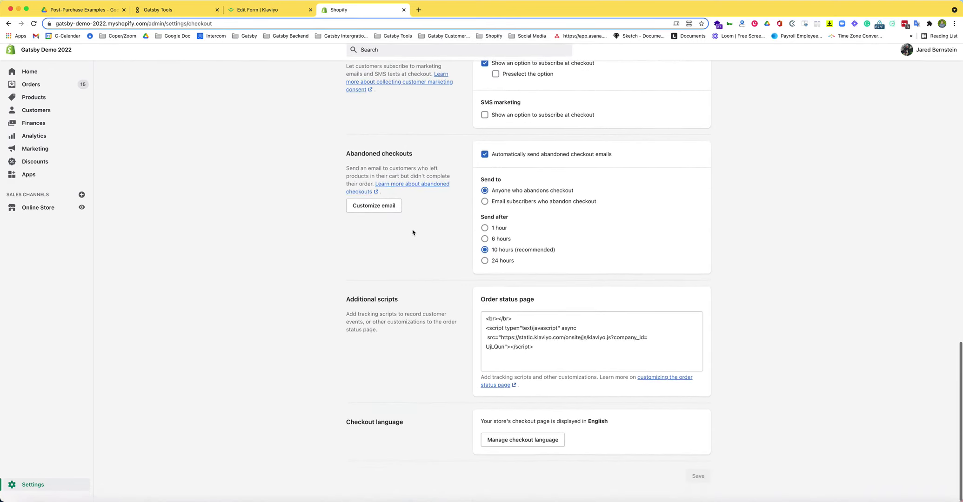
{"action": "left_click", "coordinate": [512, 358]}
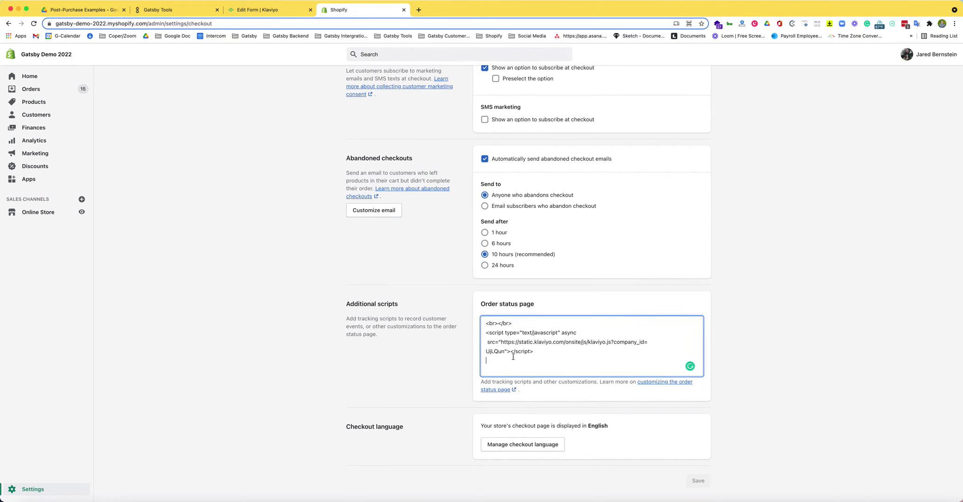
{"action": "type", "text": "<div class=\"klaviyo-form-Vmy2WL\"></div>"}
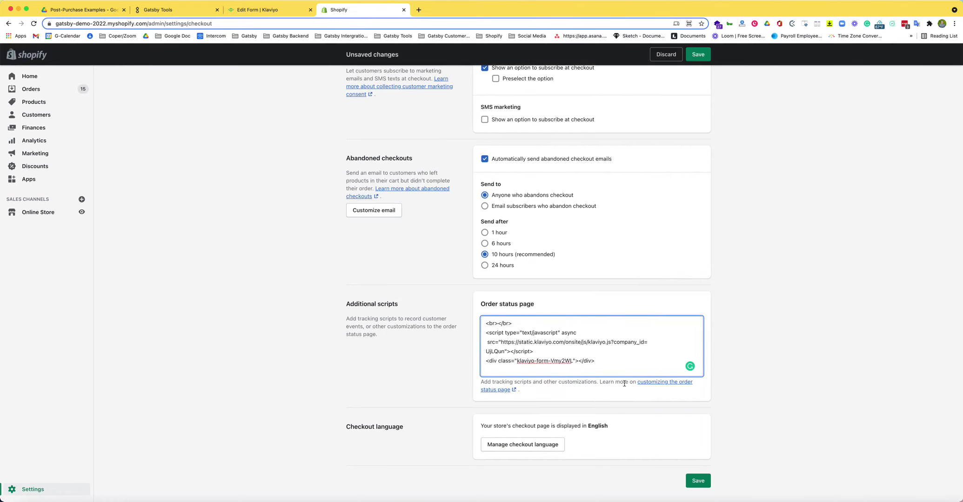
{"action": "left_click", "coordinate": [698, 480]}
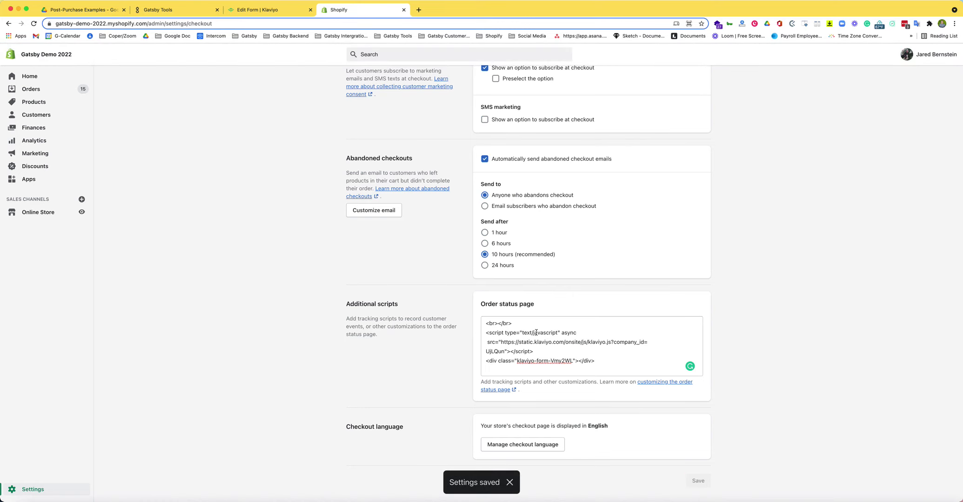
Step: Back in Klaviyo, publish the Post-Purchase signup form so it goes live
{"action": "left_click", "coordinate": [258, 9]}
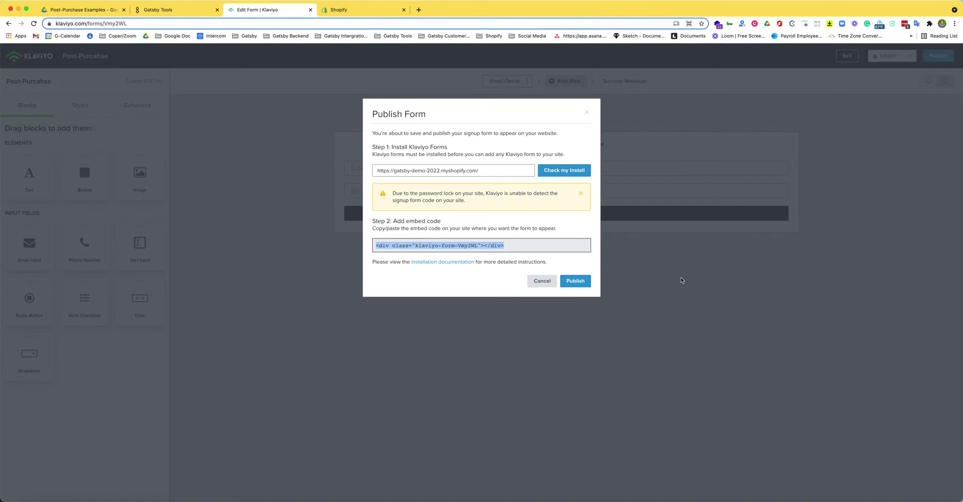
{"action": "left_click", "coordinate": [575, 280]}
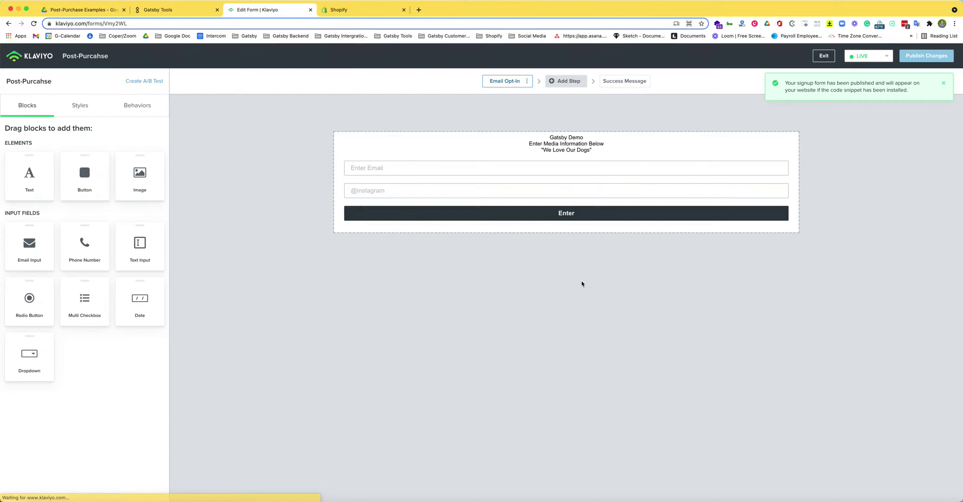